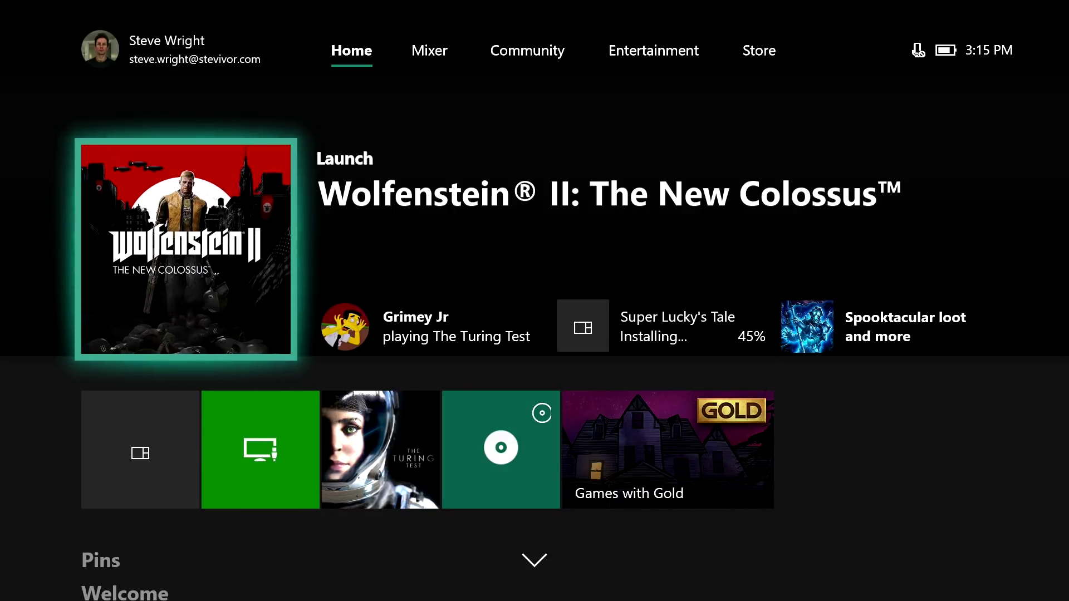
# Open the console's system settings from the guide
pyautogui.press('super')
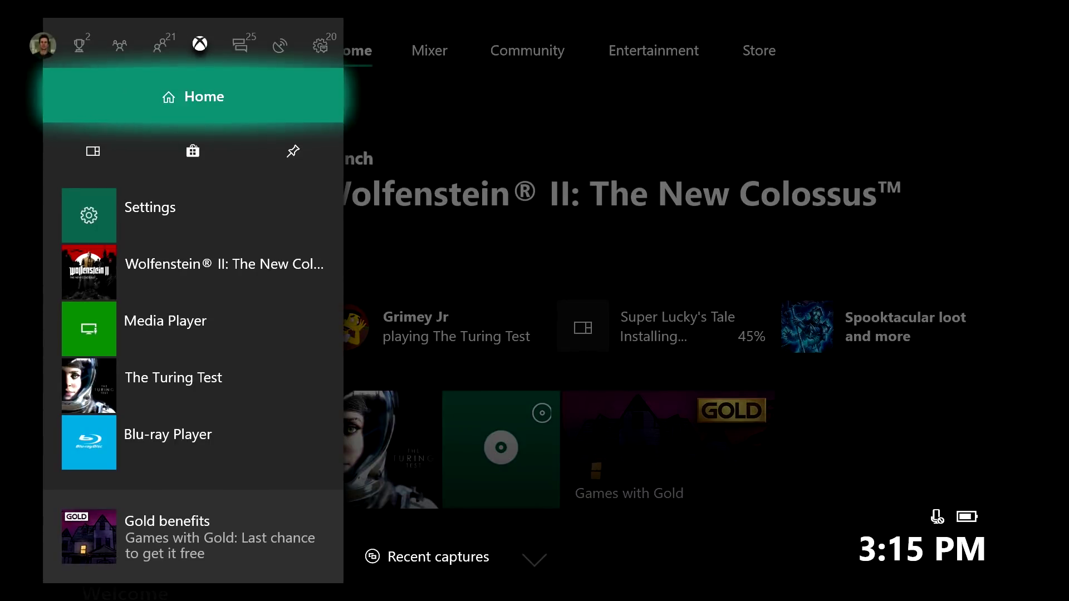
pyautogui.press('Right')
pyautogui.press('Right')
pyautogui.press('Right')
pyautogui.press('Down')
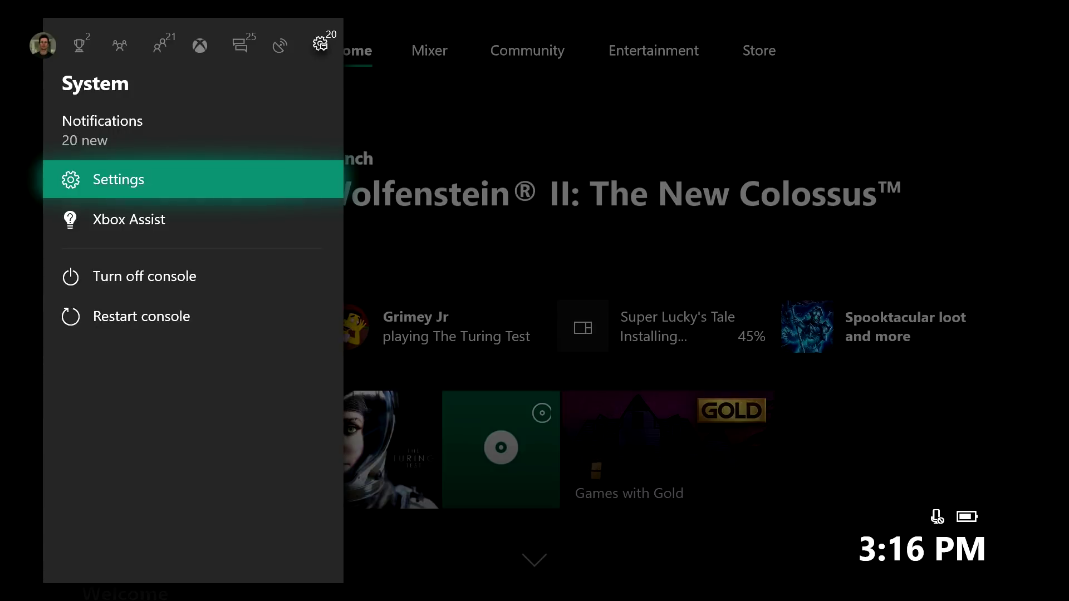
pyautogui.press('Return')
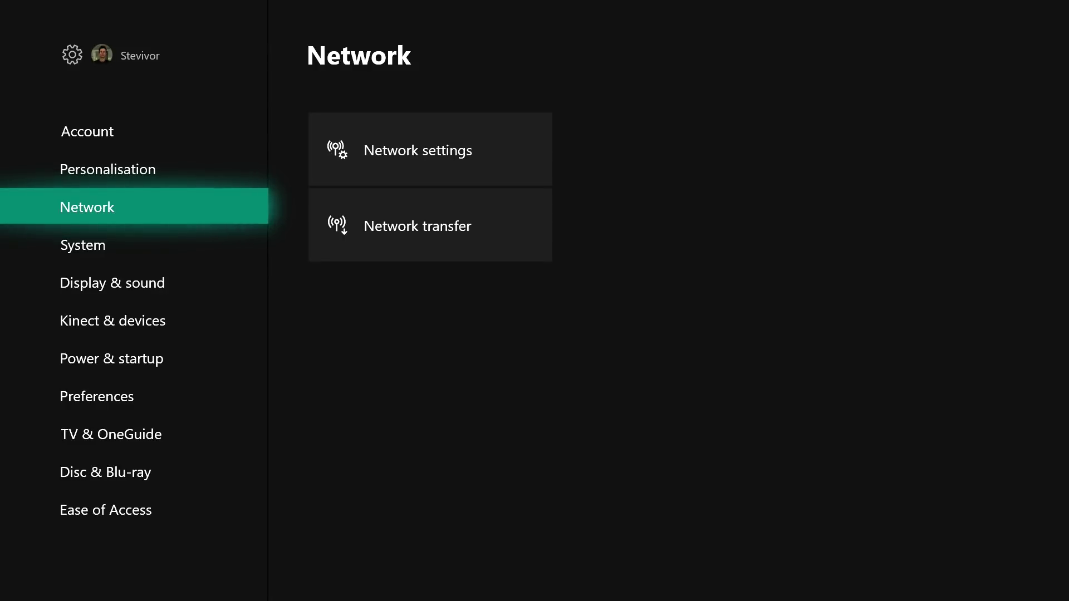
# Open the Network transfer settings and choose the local console XBOXONEX as the source to copy from
pyautogui.press('Right')
pyautogui.press('Down')
pyautogui.press('Return')
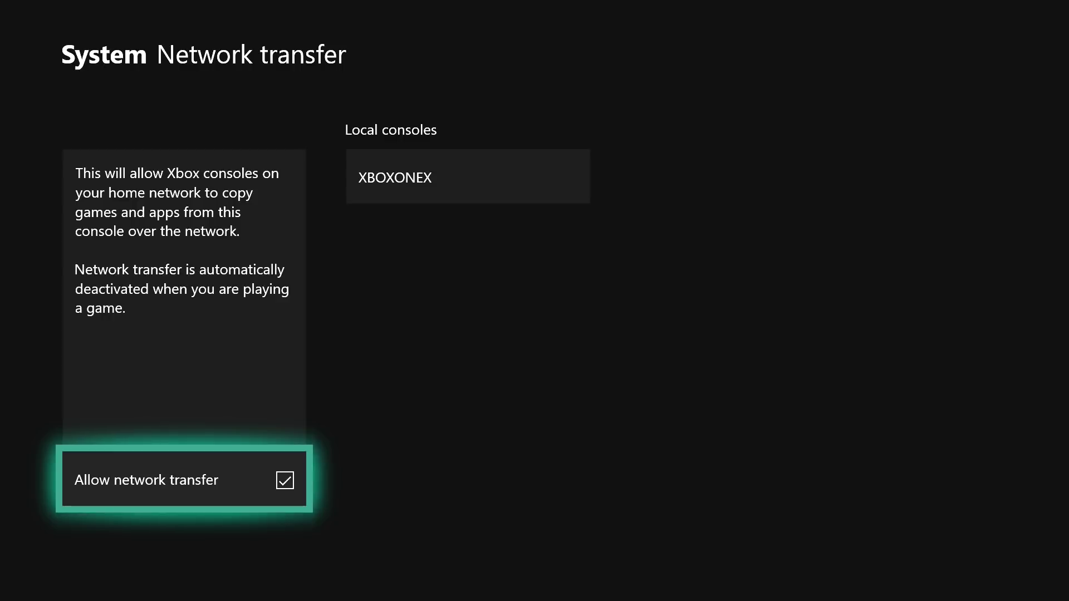
pyautogui.press('Right')
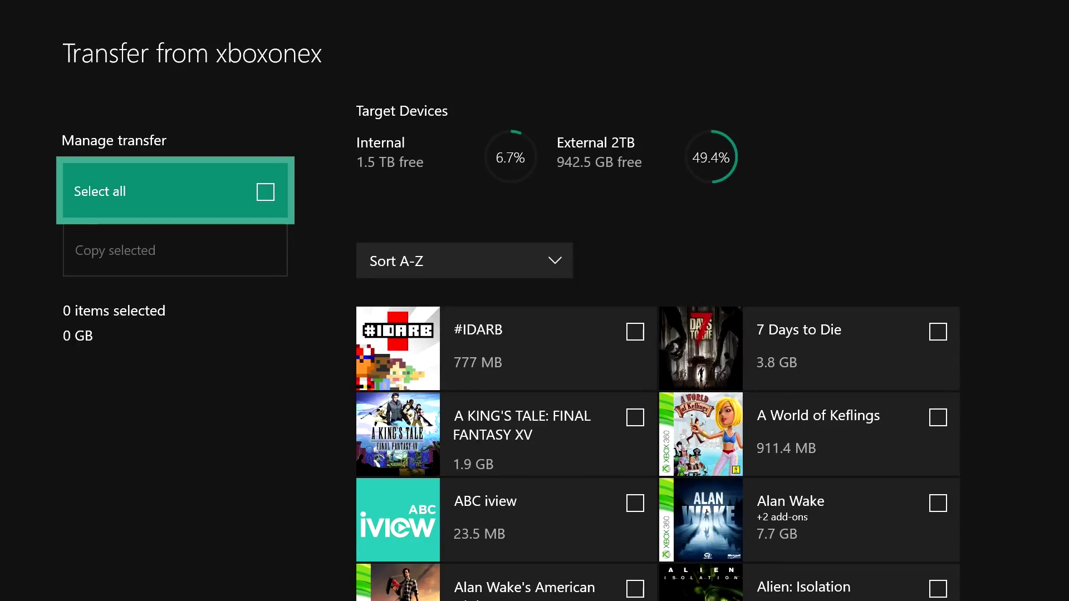
# Find Gears of War 4 with its add-ons in the XBOXONEX transfer list and select it for copying
pyautogui.press('Right')
pyautogui.press('Down')
pyautogui.press('Down')
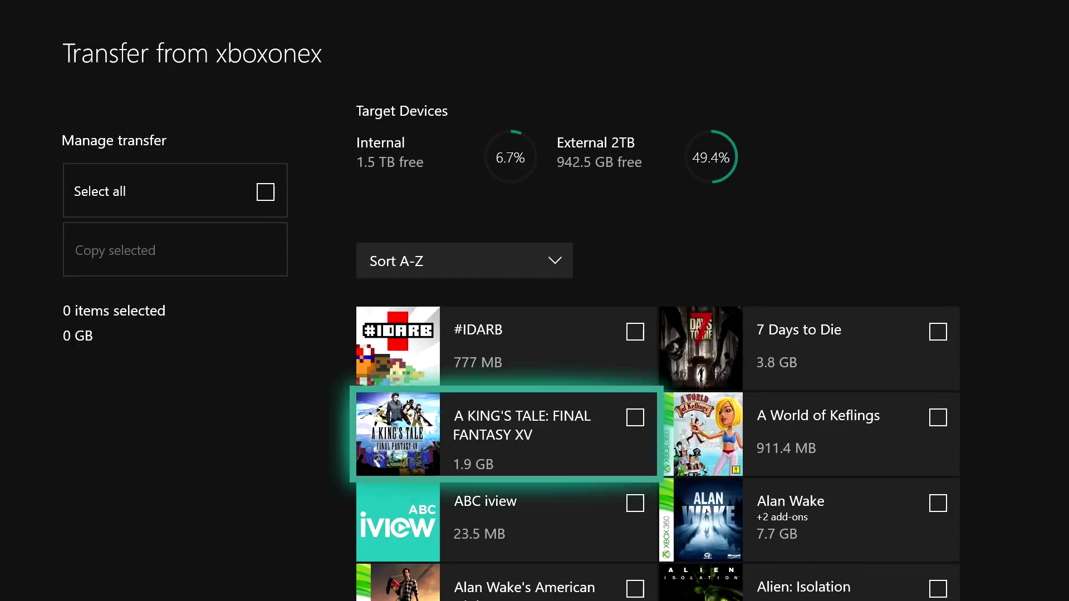
pyautogui.press('Down')
pyautogui.press('Down')
pyautogui.press('Down')
pyautogui.press('Down')
pyautogui.press('Down')
pyautogui.press('Down')
pyautogui.press('Down')
pyautogui.press('Down')
pyautogui.press('Down')
pyautogui.press('Down')
pyautogui.press('Down')
pyautogui.press('Down')
pyautogui.press('Down')
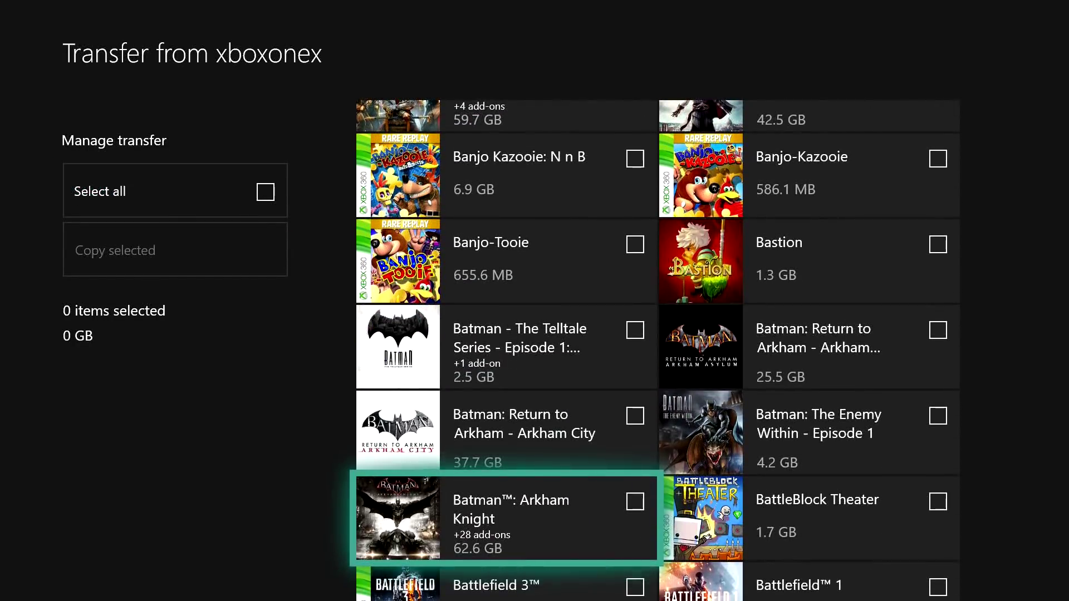
pyautogui.press('Down')
pyautogui.press('Down')
pyautogui.press('Down')
pyautogui.press('Down')
pyautogui.press('Down')
pyautogui.press('Down')
pyautogui.press('Down')
pyautogui.press('Down')
pyautogui.press('Down')
pyautogui.press('Down')
pyautogui.press('Down')
pyautogui.press('Down')
pyautogui.press('Down')
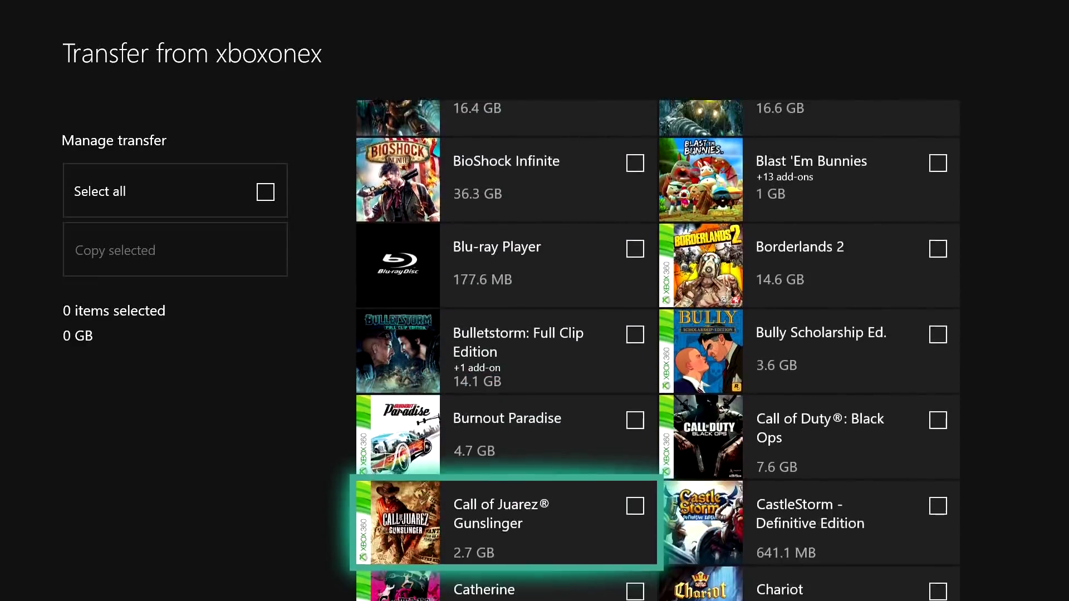
pyautogui.press('Right')
pyautogui.press('Down')
pyautogui.press('Down')
pyautogui.press('Down')
pyautogui.press('Up')
pyautogui.press('Up')
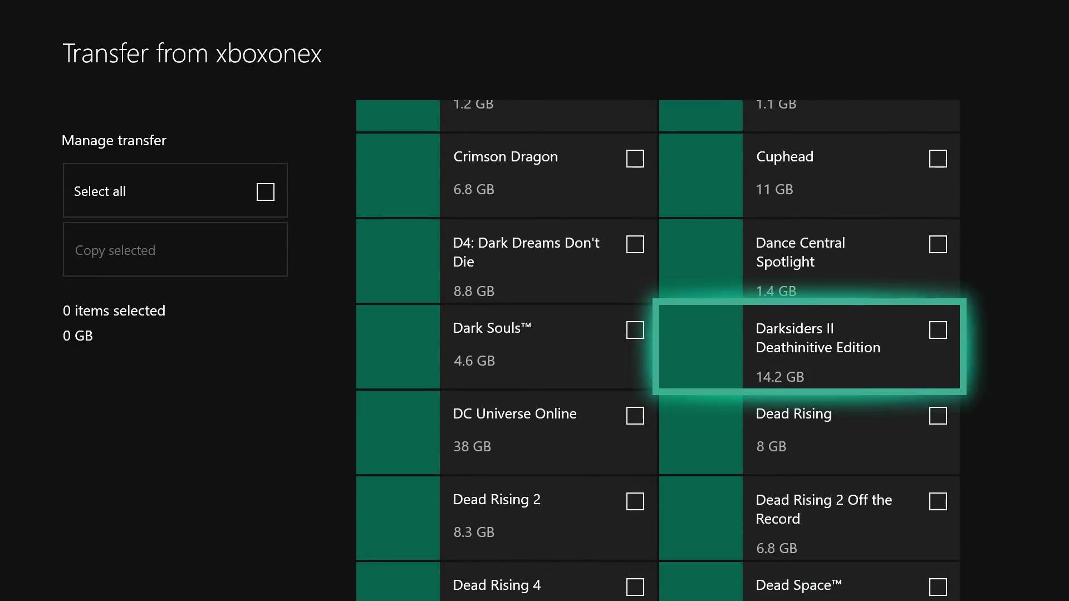
pyautogui.press('Down')
pyautogui.press('Down')
pyautogui.press('Down')
pyautogui.press('Down')
pyautogui.press('Down')
pyautogui.press('Down')
pyautogui.press('Down')
pyautogui.press('Down')
pyautogui.press('Down')
pyautogui.press('Down')
pyautogui.press('Down')
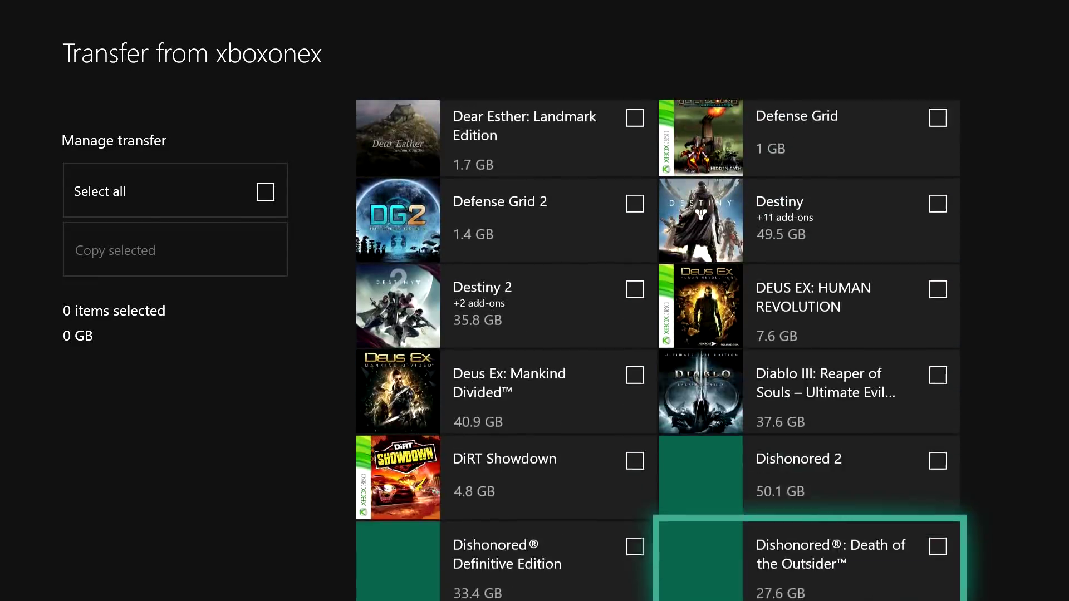
pyautogui.press('Down')
pyautogui.press('Down')
pyautogui.press('Down')
pyautogui.press('Down')
pyautogui.press('Down')
pyautogui.press('Left')
pyautogui.press('Down')
pyautogui.press('Down')
pyautogui.press('Down')
pyautogui.press('Down')
pyautogui.press('Down')
pyautogui.press('Down')
pyautogui.press('Down')
pyautogui.press('Down')
pyautogui.press('Down')
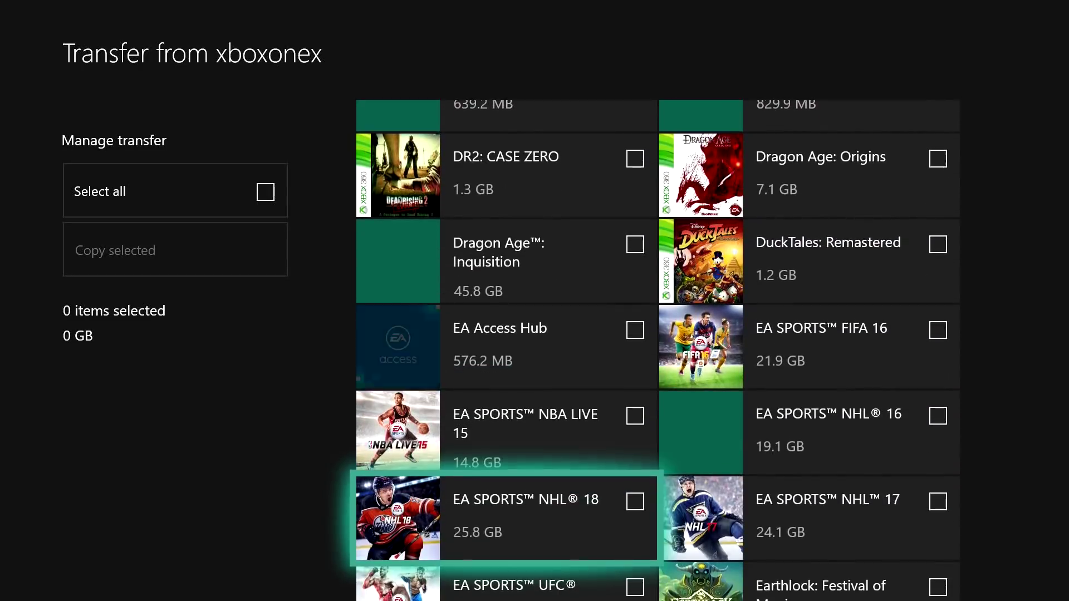
pyautogui.press('Down')
pyautogui.press('Down')
pyautogui.press('Down')
pyautogui.press('Down')
pyautogui.press('Down')
pyautogui.press('Down')
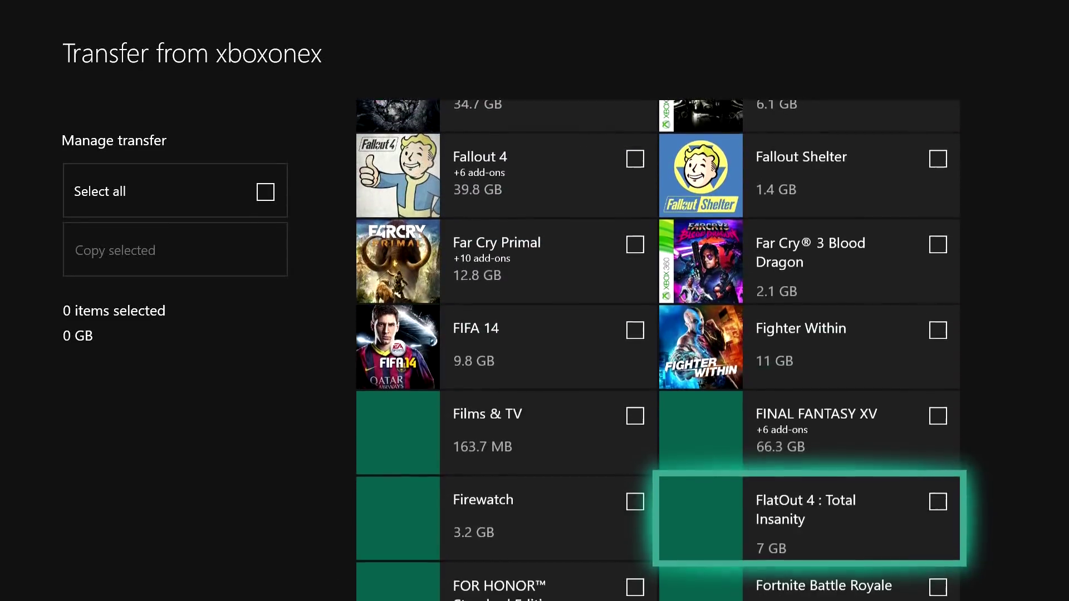
pyautogui.press('Down')
pyautogui.press('Down')
pyautogui.press('Down')
pyautogui.press('Down')
pyautogui.press('Down')
pyautogui.press('Down')
pyautogui.press('Down')
pyautogui.press('Down')
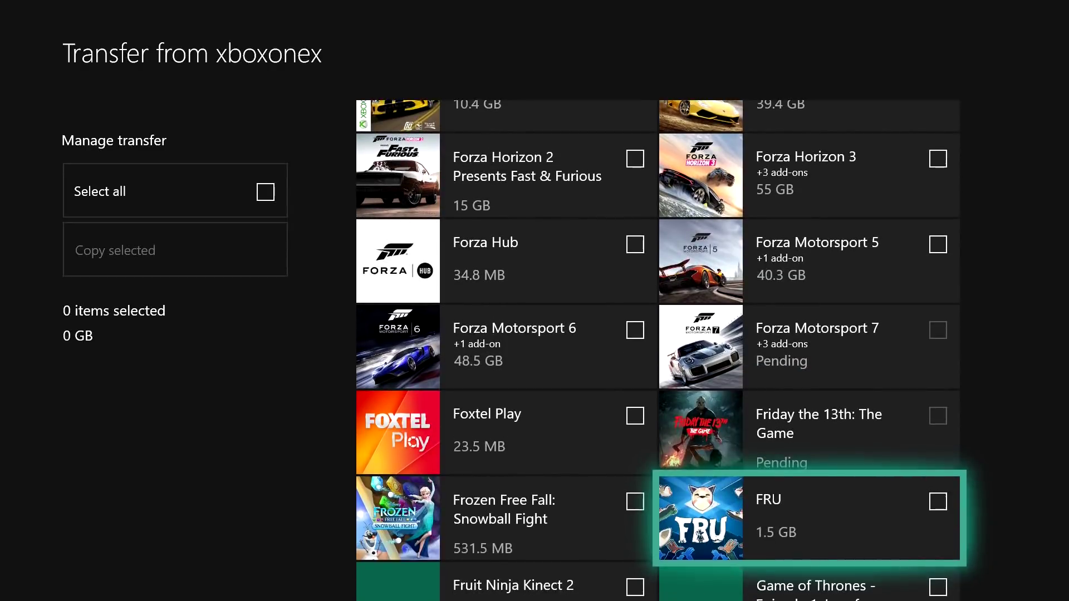
pyautogui.press('Down')
pyautogui.press('Down')
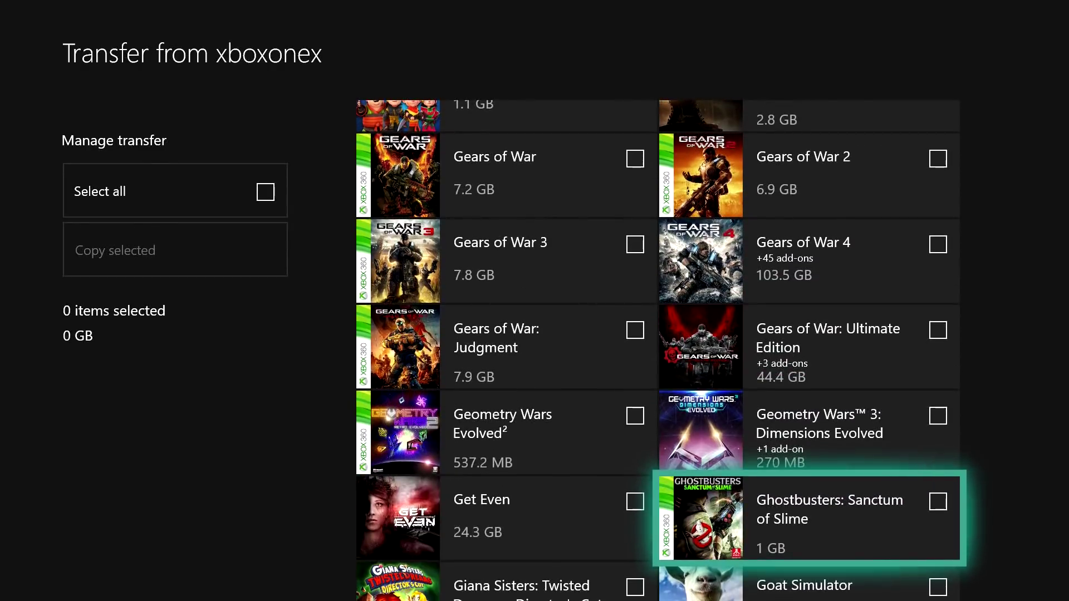
pyautogui.press('Right')
pyautogui.press('Up')
pyautogui.press('Up')
pyautogui.press('Return')
# Find ReCore: Definitive Edition in the transfer list and add it to the selection
pyautogui.press('Down')
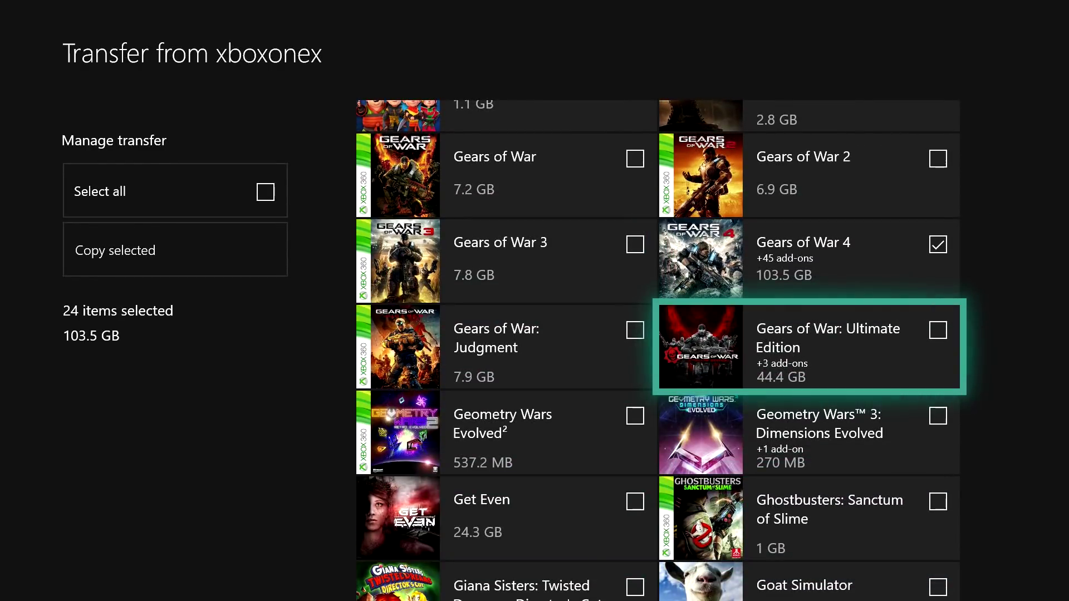
pyautogui.press('Down')
pyautogui.press('Down')
pyautogui.press('Down')
pyautogui.press('Down')
pyautogui.press('Down')
pyautogui.press('Down')
pyautogui.press('Down')
pyautogui.press('Down')
pyautogui.press('Down')
pyautogui.press('Down')
pyautogui.press('Down')
pyautogui.press('Down')
pyautogui.press('Down')
pyautogui.press('Down')
pyautogui.press('Down')
pyautogui.press('Down')
pyautogui.press('Down')
pyautogui.press('Down')
pyautogui.press('Down')
pyautogui.press('Down')
pyautogui.press('Down')
pyautogui.press('Down')
pyautogui.press('Down')
pyautogui.press('Down')
pyautogui.press('Down')
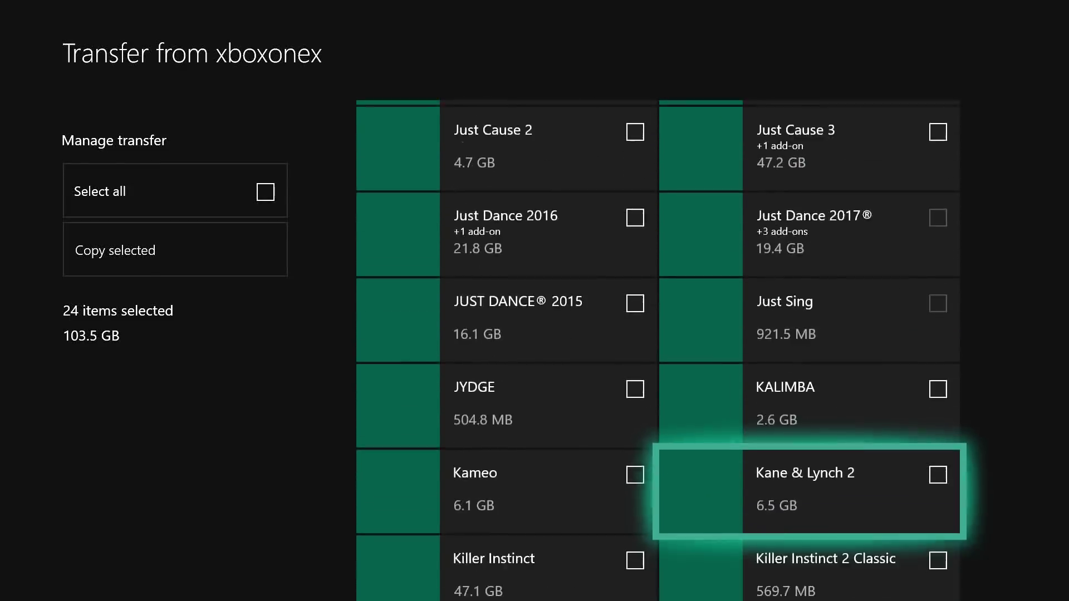
pyautogui.press('Down')
pyautogui.press('Down')
pyautogui.press('Down')
pyautogui.press('Down')
pyautogui.press('Down')
pyautogui.press('Down')
pyautogui.press('Down')
pyautogui.press('Down')
pyautogui.press('Down')
pyautogui.press('Down')
pyautogui.press('Down')
pyautogui.press('Down')
pyautogui.press('Down')
pyautogui.press('Down')
pyautogui.press('Down')
pyautogui.press('Down')
pyautogui.press('Down')
pyautogui.press('Down')
pyautogui.press('Down')
pyautogui.press('Down')
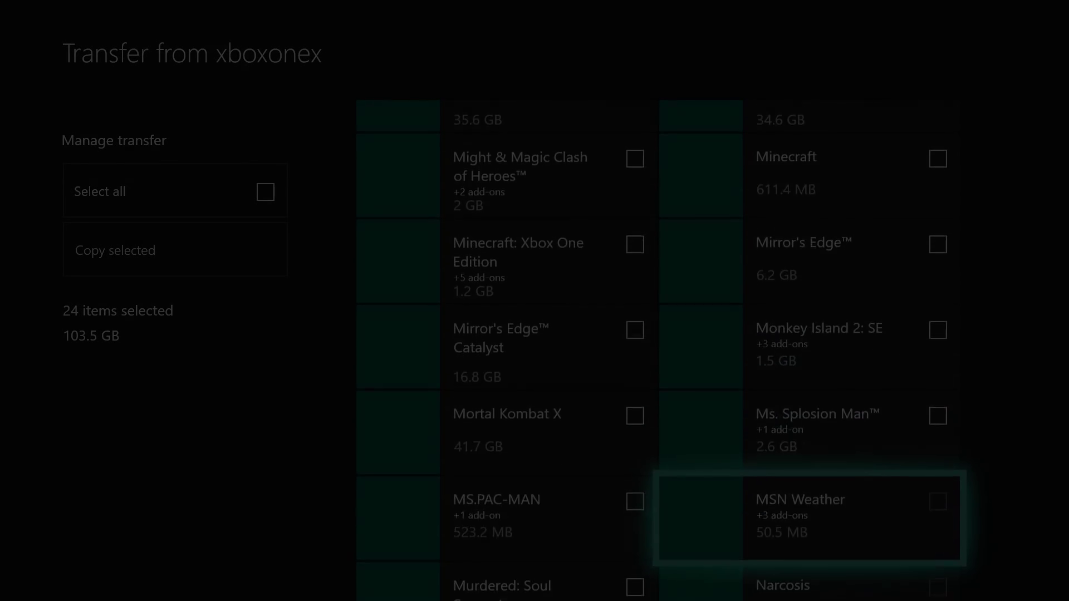
pyautogui.press('Left')
pyautogui.press('Up')
pyautogui.press('Up')
pyautogui.press('Up')
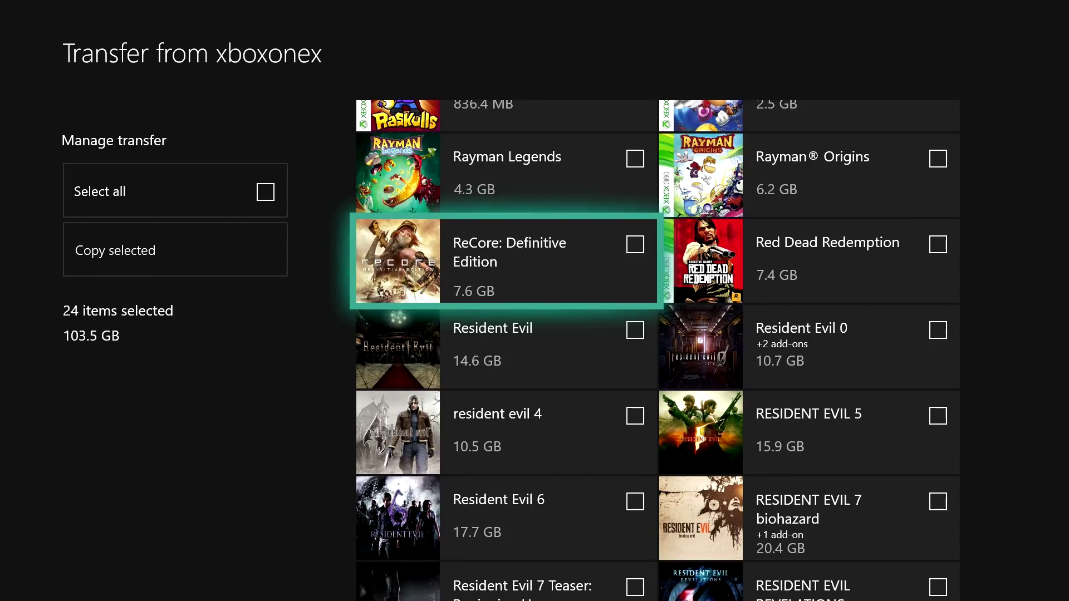
pyautogui.press('Return')
# Copy the selected items to the External 2TB drive
pyautogui.press('Left')
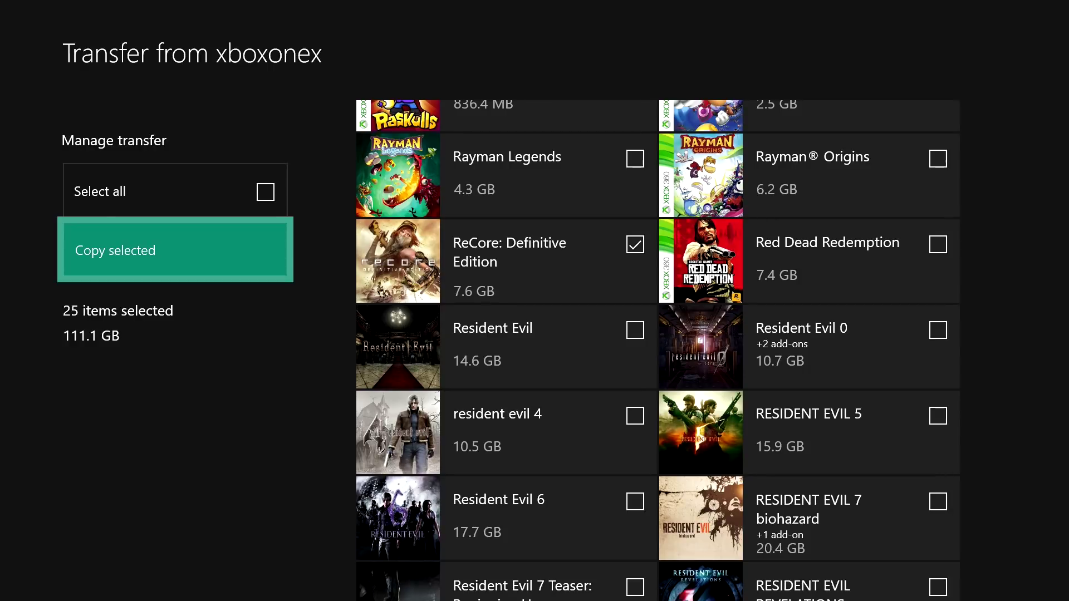
pyautogui.press('Return')
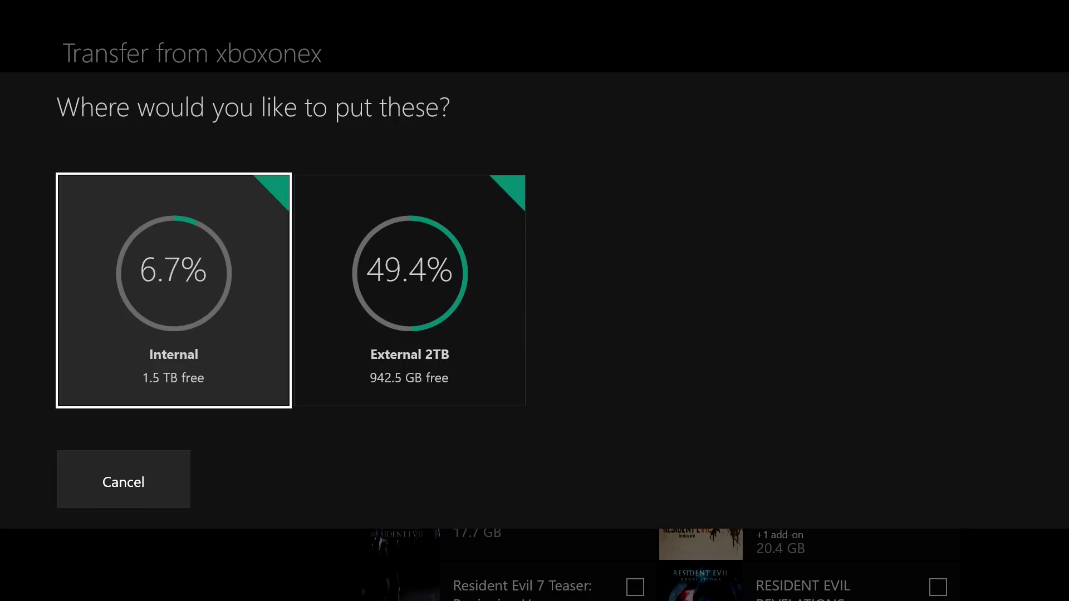
pyautogui.press('Right')
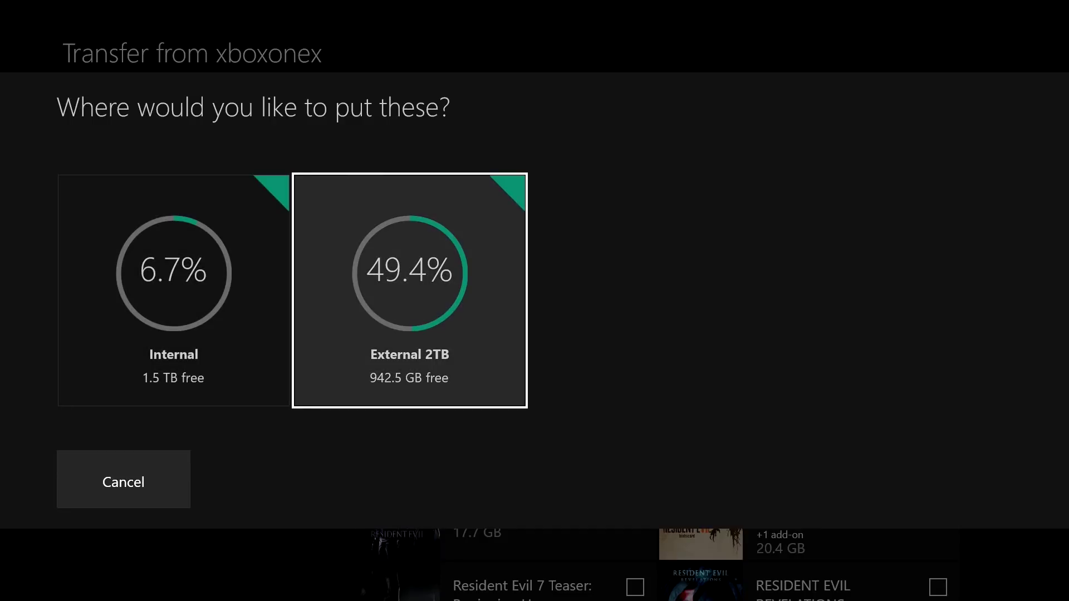
pyautogui.press('Return')
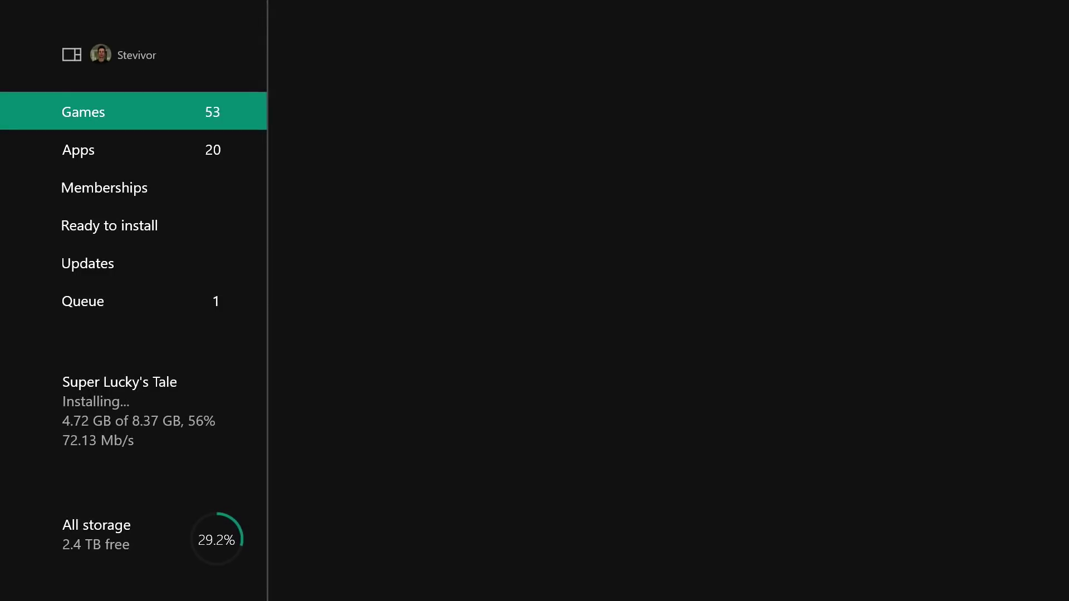
# Go to the Queue section of the games and apps collection to check the transfers
pyautogui.press('Down')
pyautogui.press('Down')
pyautogui.press('Down')
pyautogui.press('Down')
pyautogui.press('Down')
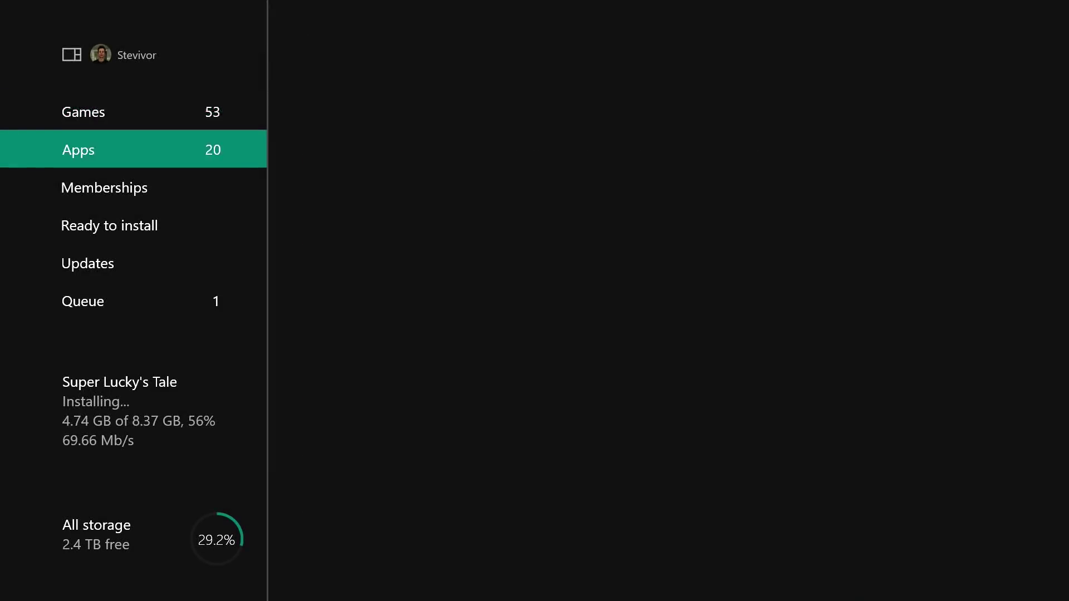